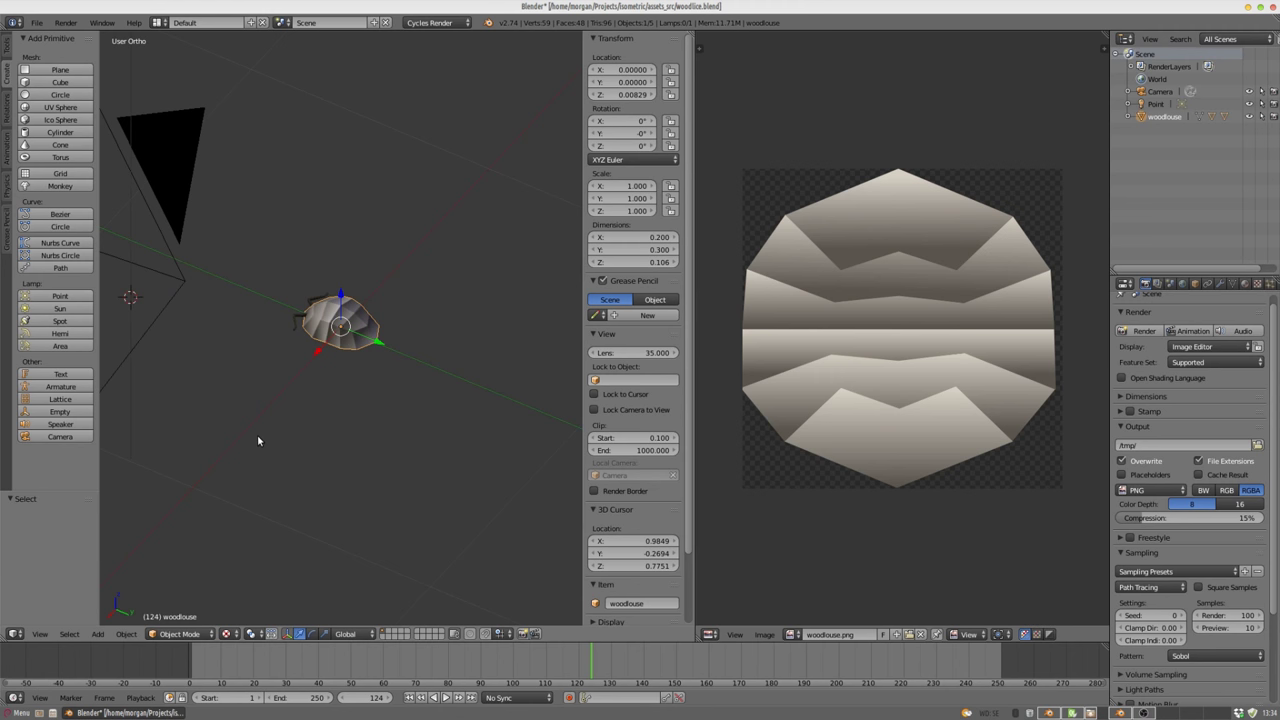
pyautogui.moveTo(257, 440)
pyautogui.mouseDown()
pyautogui.moveTo(452, 424)
pyautogui.moveTo(350, 413)
pyautogui.mouseUp()
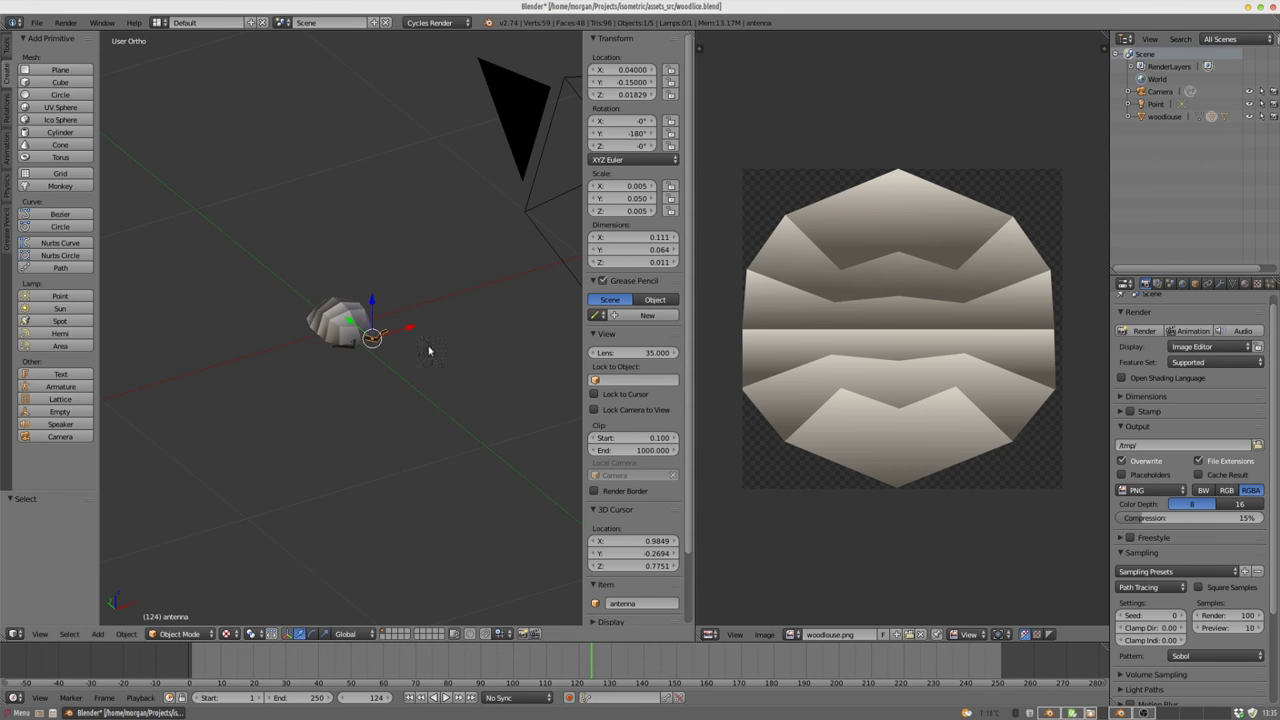
pyautogui.moveTo(270, 423); pyautogui.dragTo(300, 424)
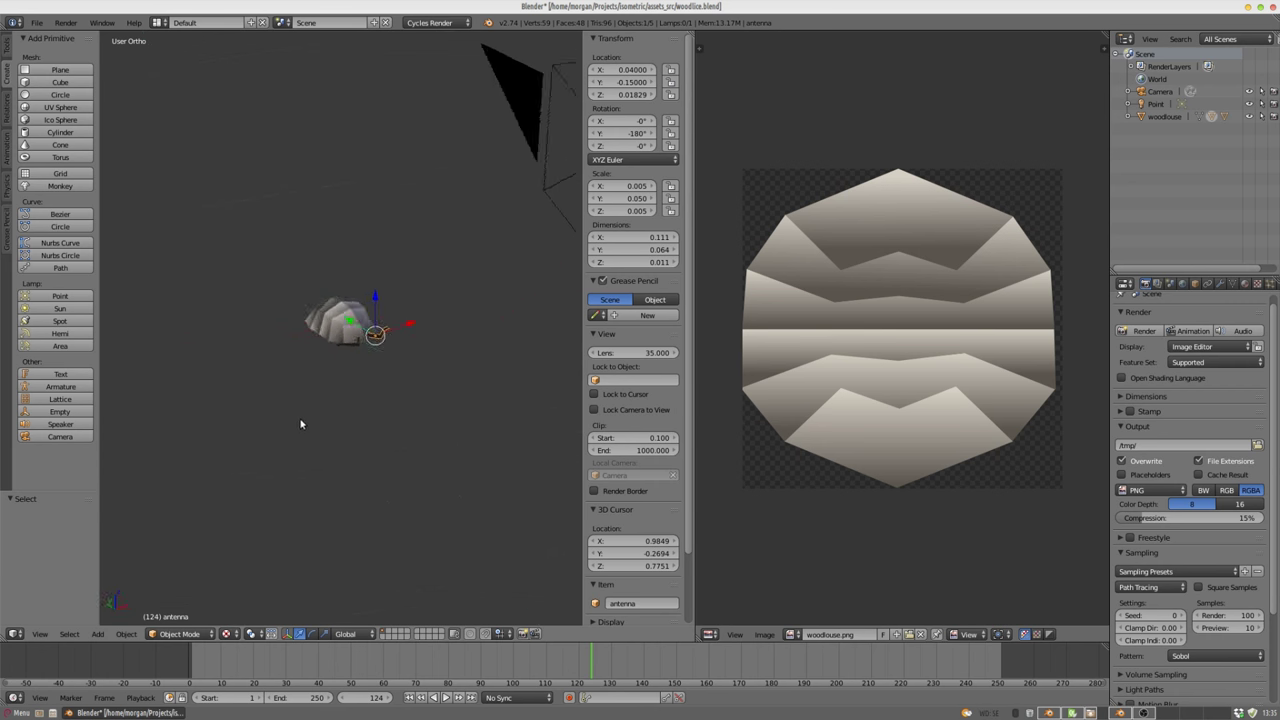
pyautogui.rightClick(347, 346)
pyautogui.press('Tab')
pyautogui.press('Tab')
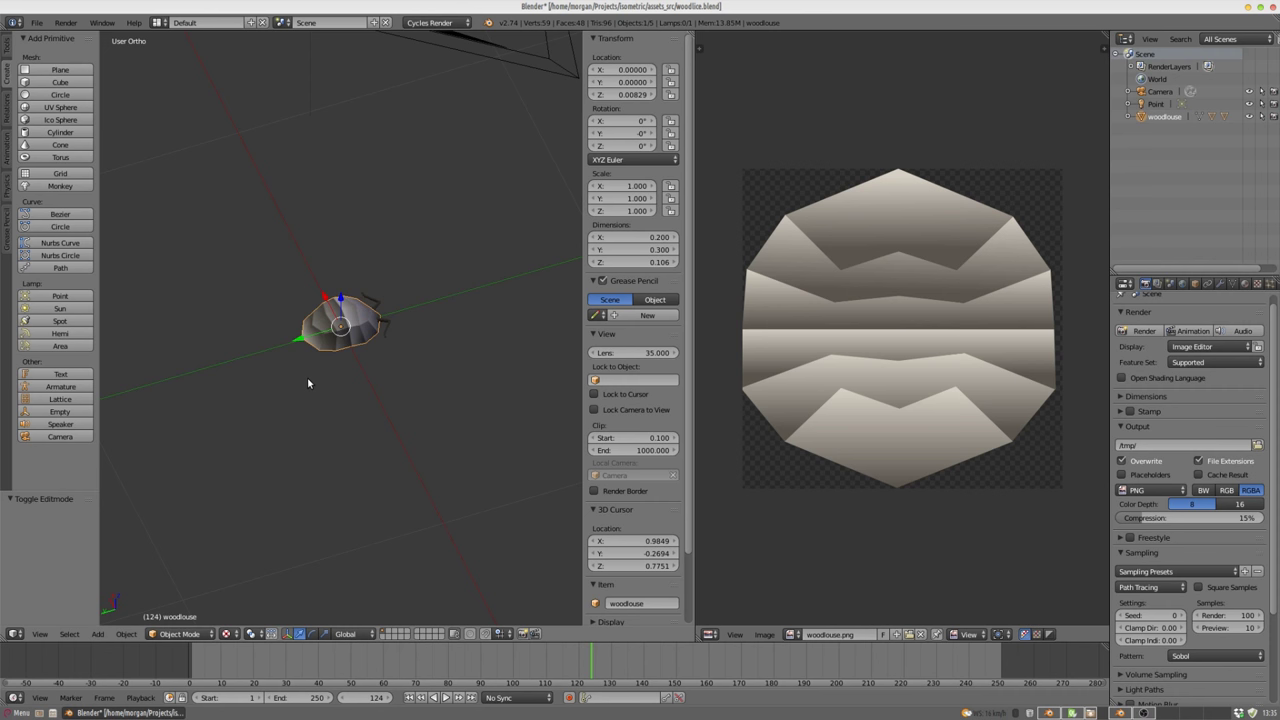
pyautogui.moveTo(368, 328); pyautogui.dragTo(404, 386)
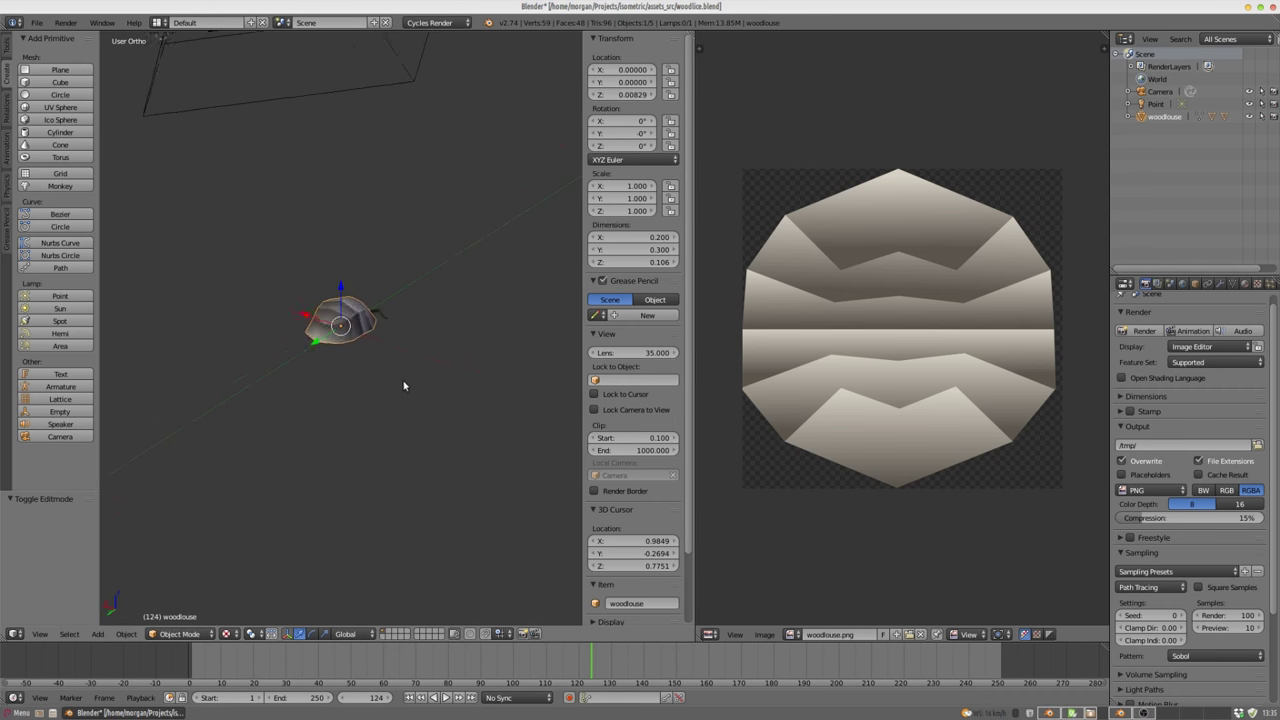
pyautogui.moveTo(196, 391)
pyautogui.mouseDown()
pyautogui.moveTo(283, 420)
pyautogui.moveTo(254, 411)
pyautogui.moveTo(316, 416)
pyautogui.mouseUp()
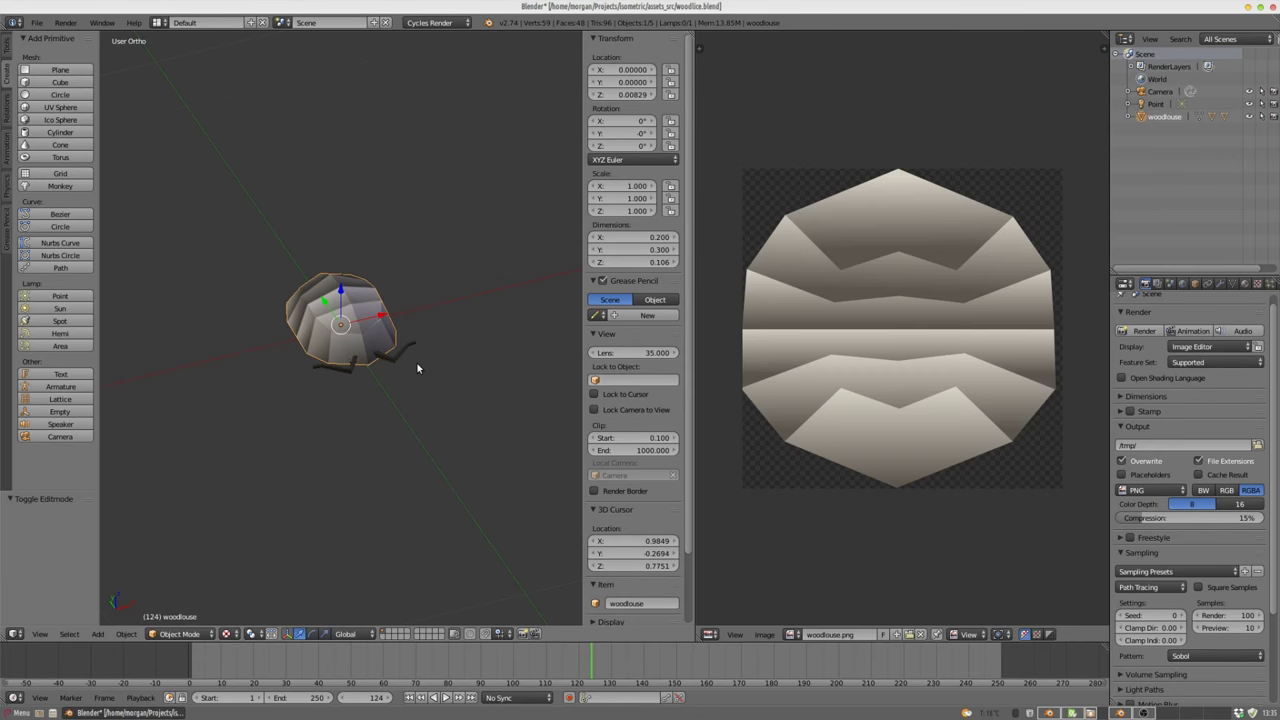